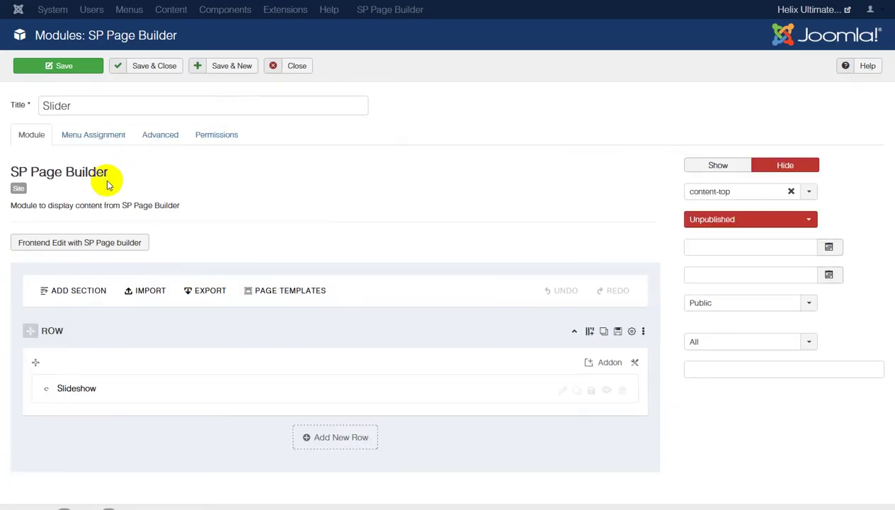
drag(73, 104, 43, 105)
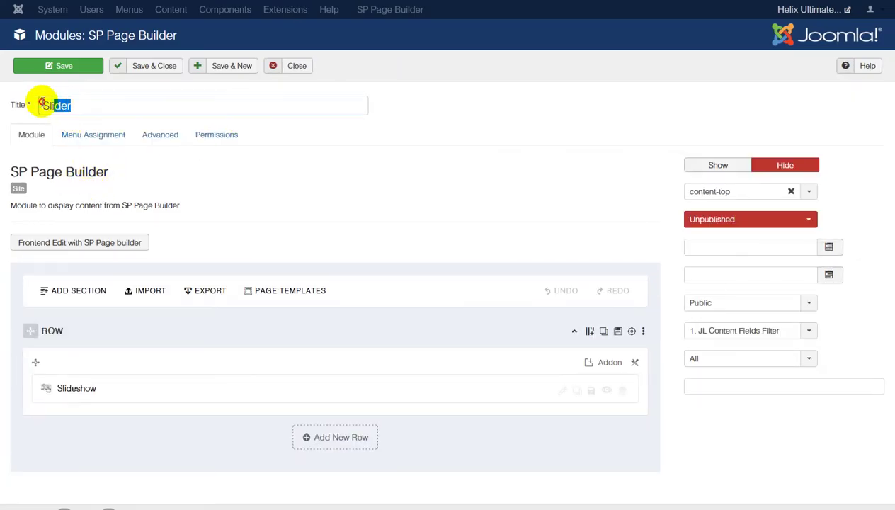
click(199, 192)
drag(20, 179, 190, 210)
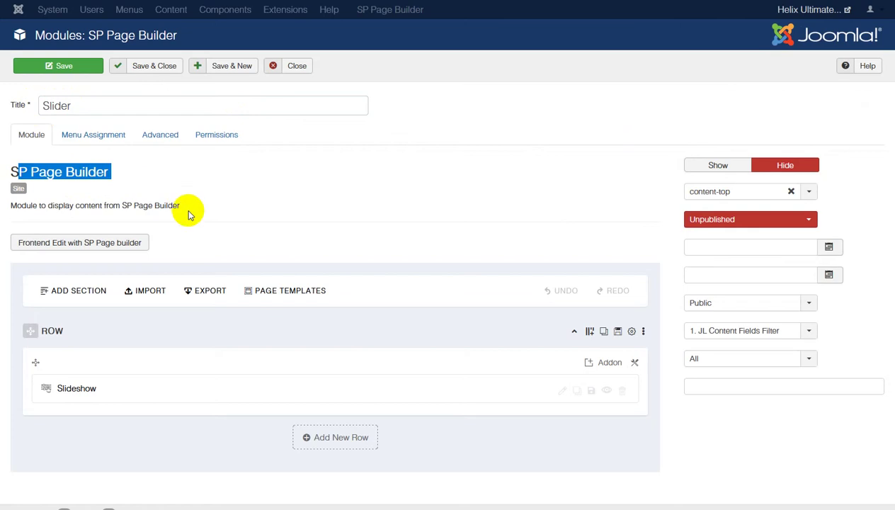
Assign the Slider module to the content-top position, set its status to Published, and save and close it
click(752, 193)
scroll(769, 333, down, 2)
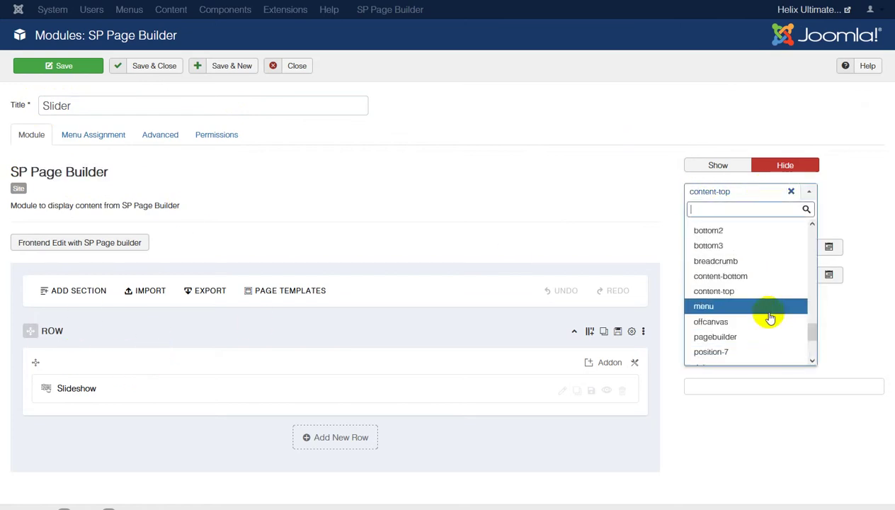
click(751, 291)
click(713, 220)
click(723, 234)
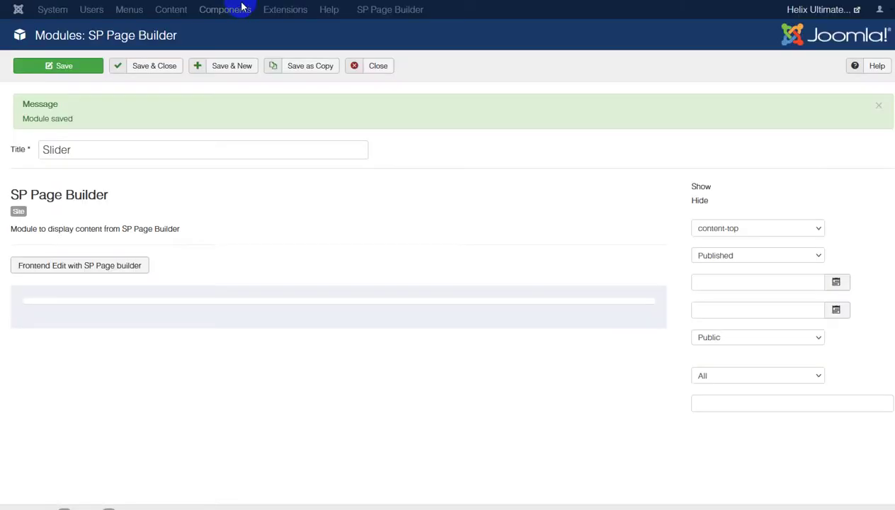
click(801, 12)
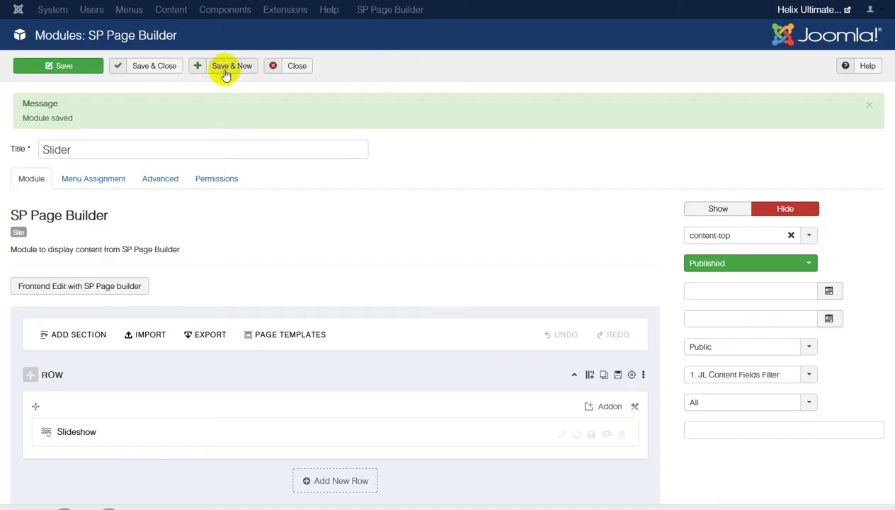
click(172, 68)
Open the template options of the site template style "shaper_helixultimate - Default"
click(336, 18)
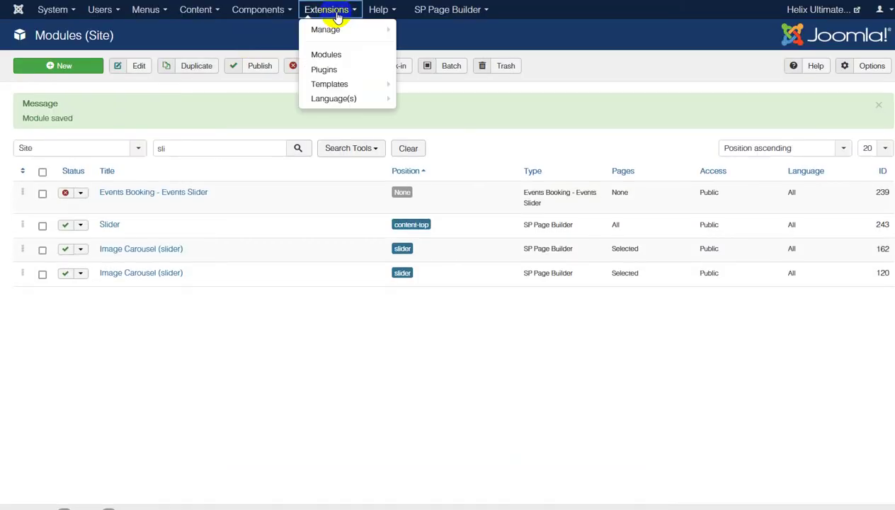
mouse_move(356, 82)
click(464, 84)
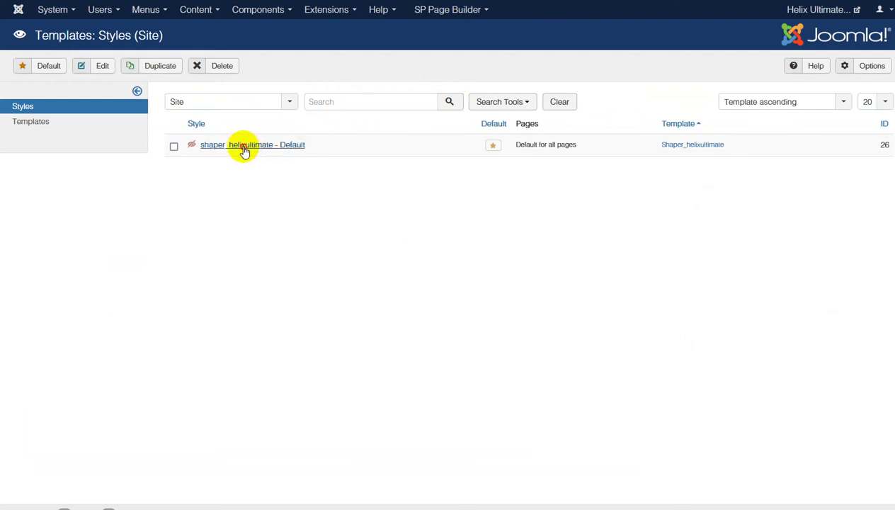
click(278, 149)
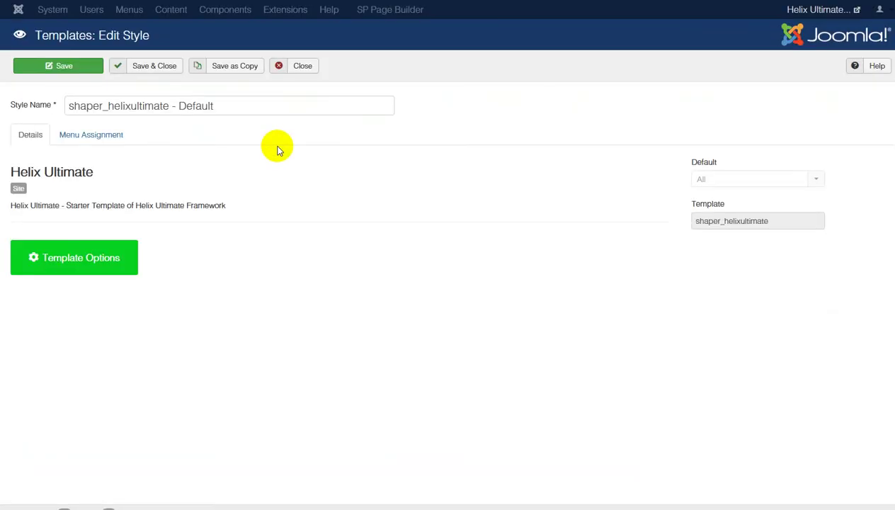
click(116, 257)
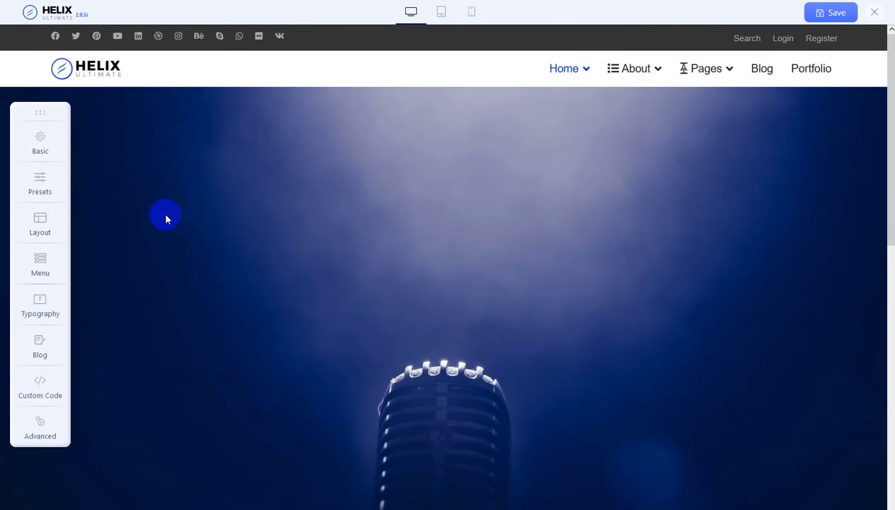
Turn off the predefined header in the template's basic header settings
click(56, 145)
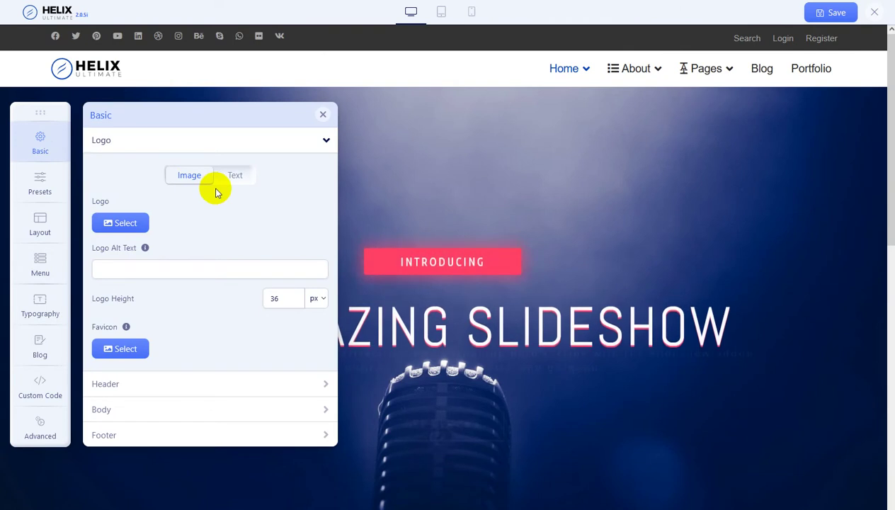
scroll(215, 190, down, 3)
click(149, 282)
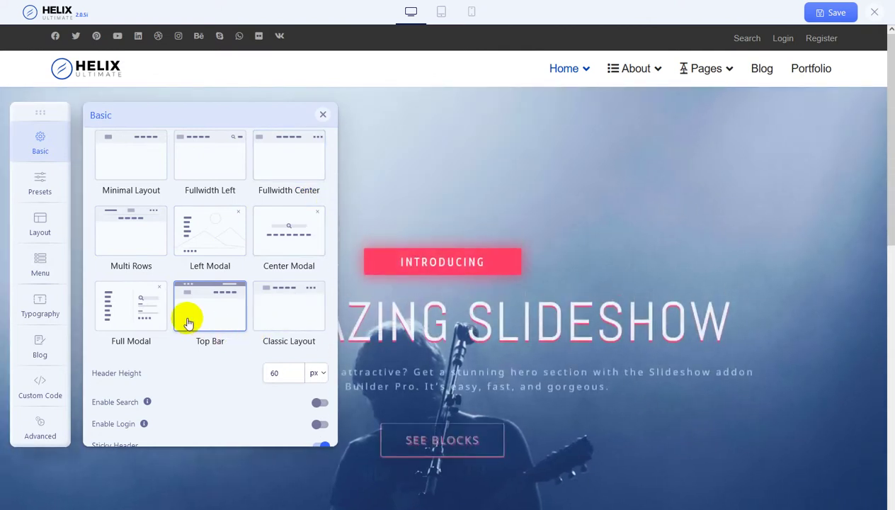
scroll(188, 318, up, 1)
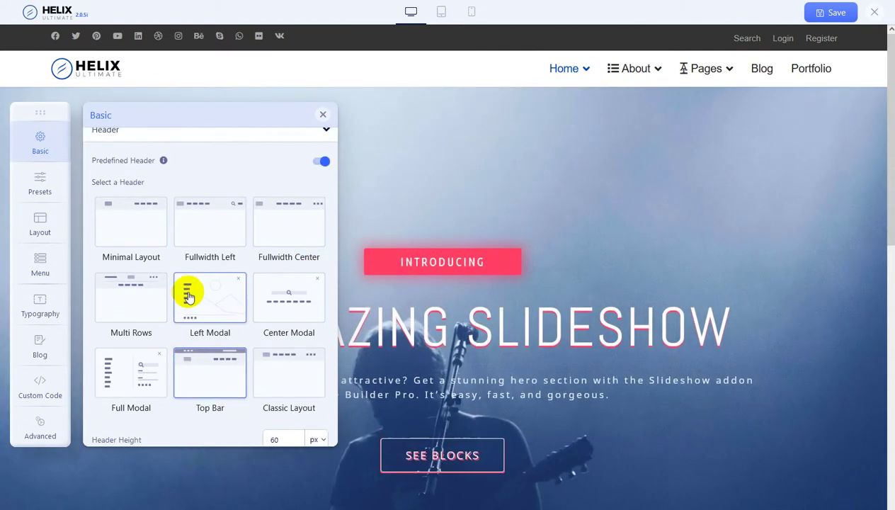
click(323, 162)
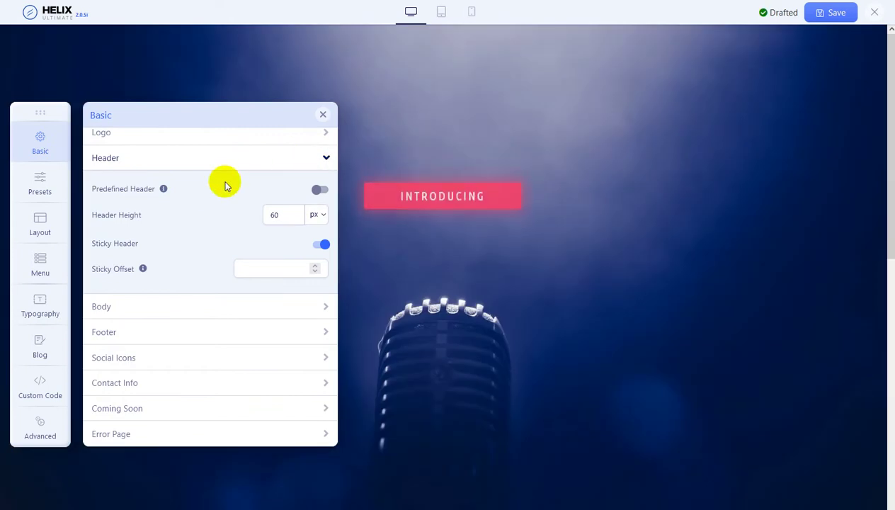
Add a new row above the title row in the template layout and give it a 4+8 column grid
click(41, 225)
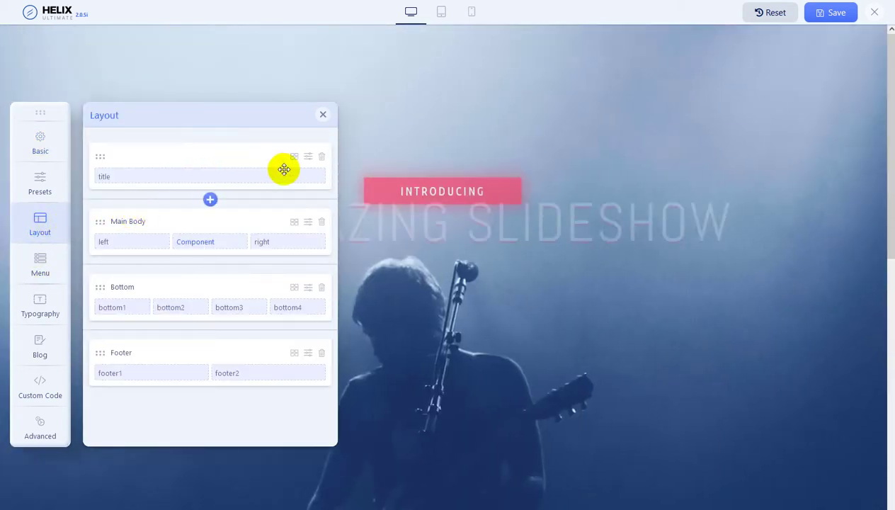
click(210, 201)
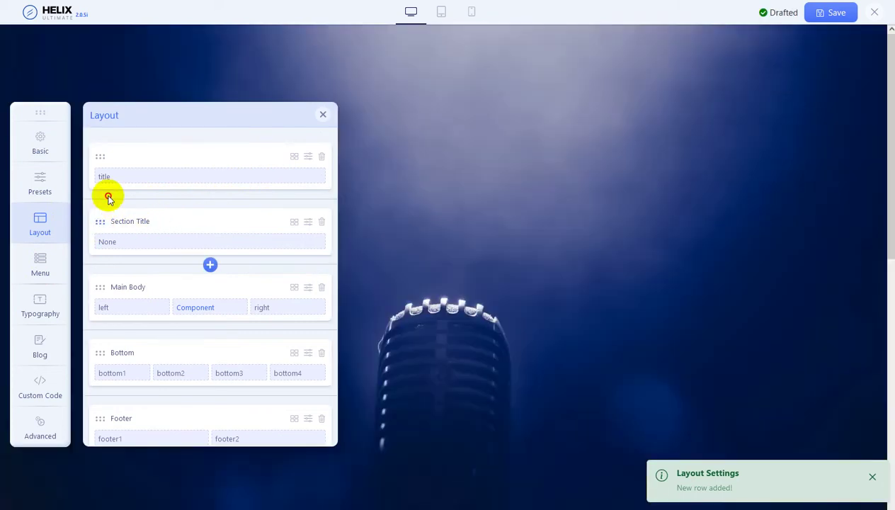
drag(107, 198, 124, 148)
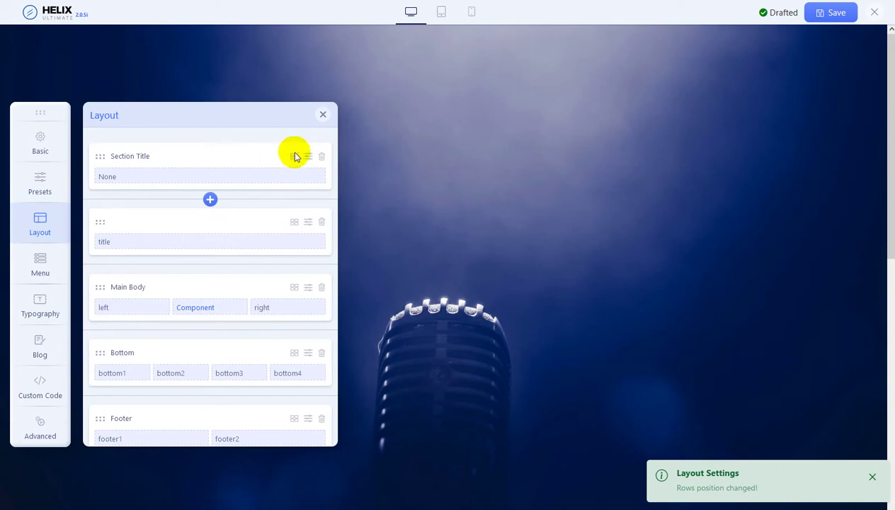
click(294, 156)
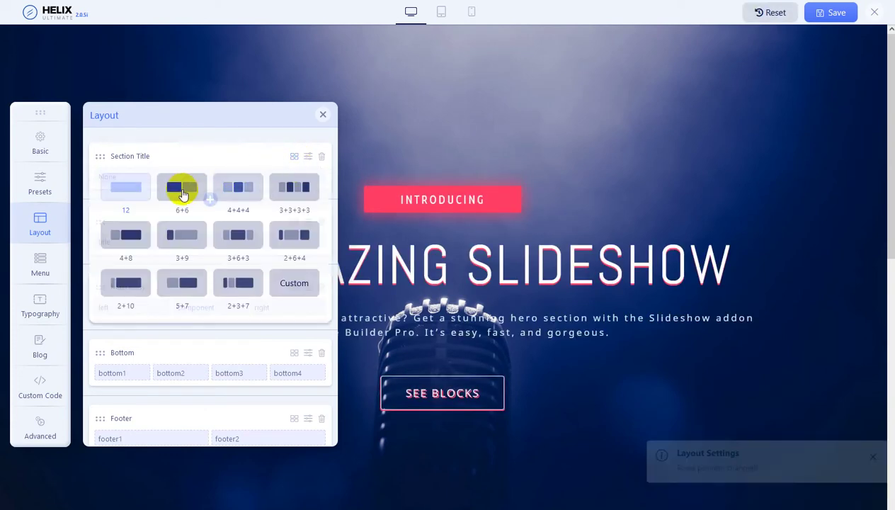
click(130, 236)
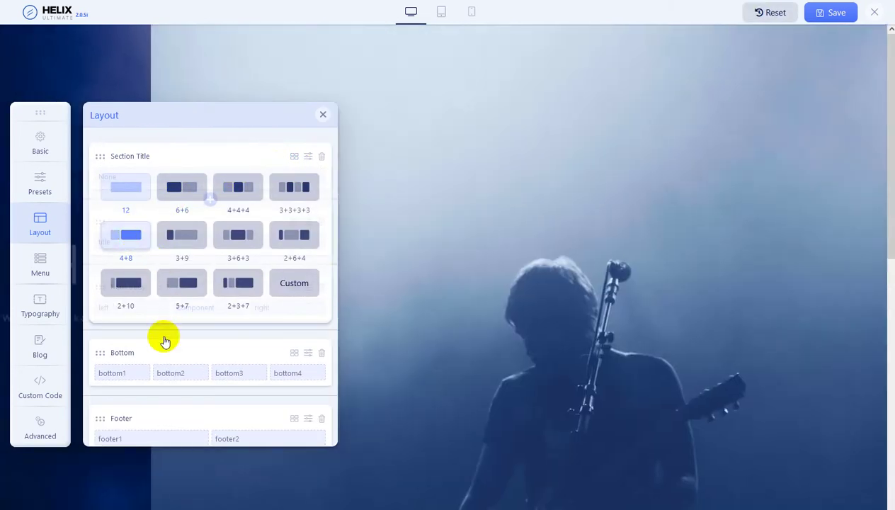
click(126, 237)
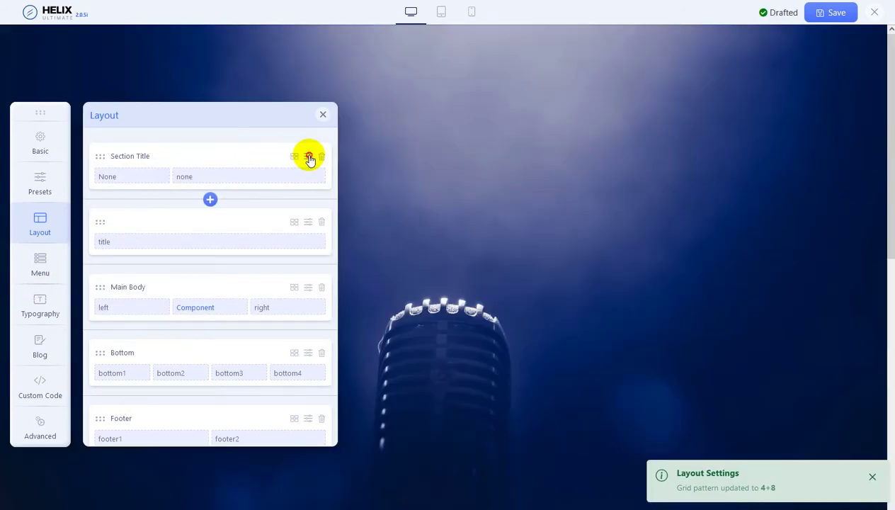
Set the new 4+8 row's section title to "header" and apply the row options
click(308, 156)
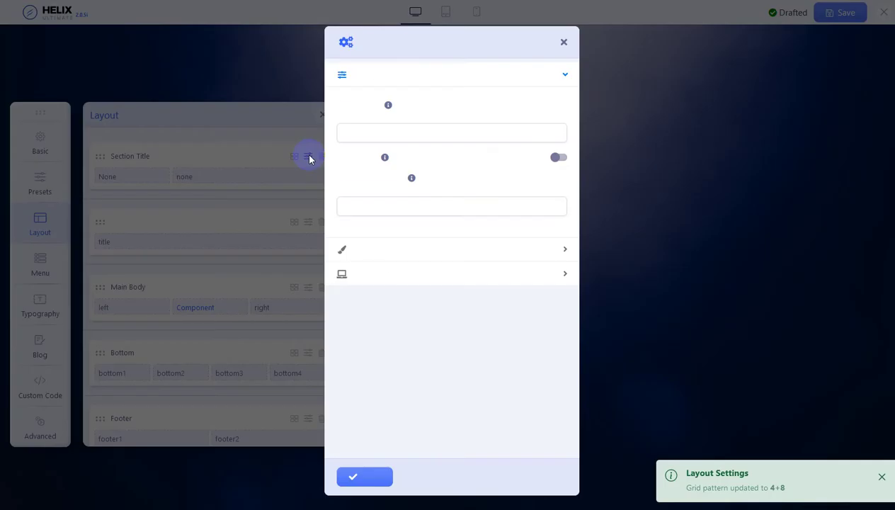
click(369, 131)
text(header)
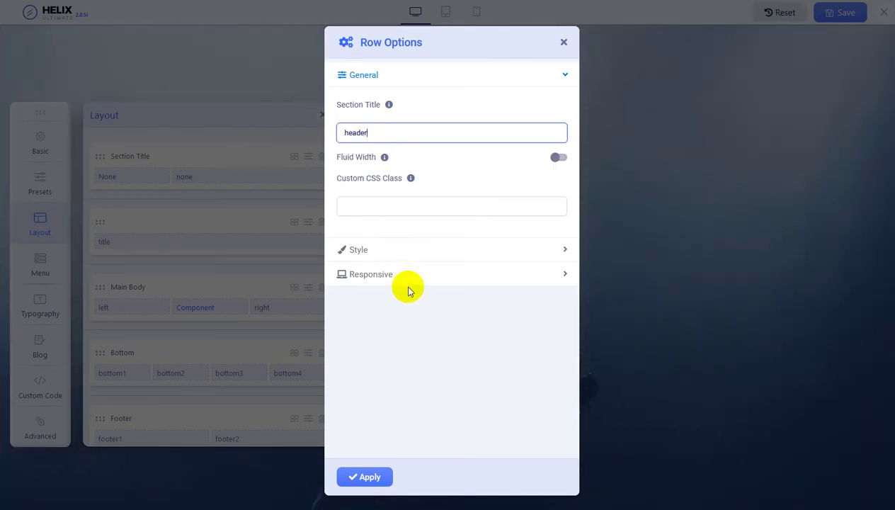
click(378, 473)
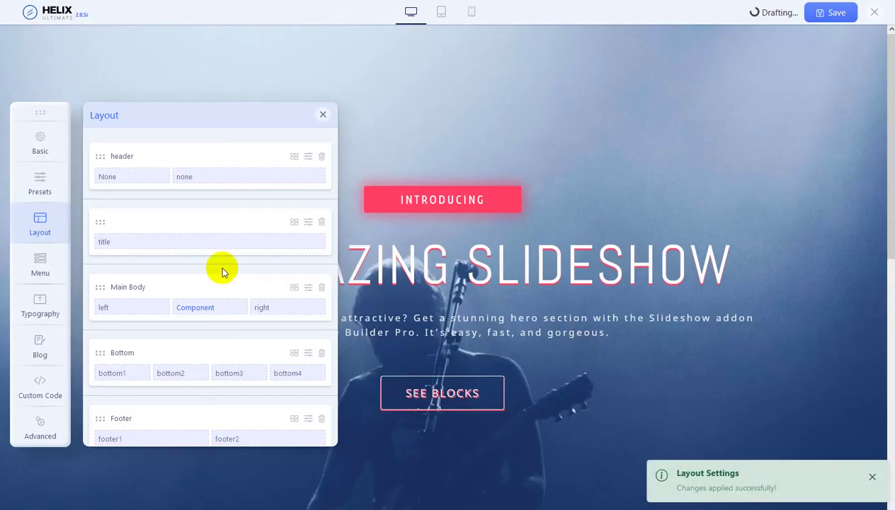
Assign the logo module position to the header row's narrow first column and apply it
click(164, 178)
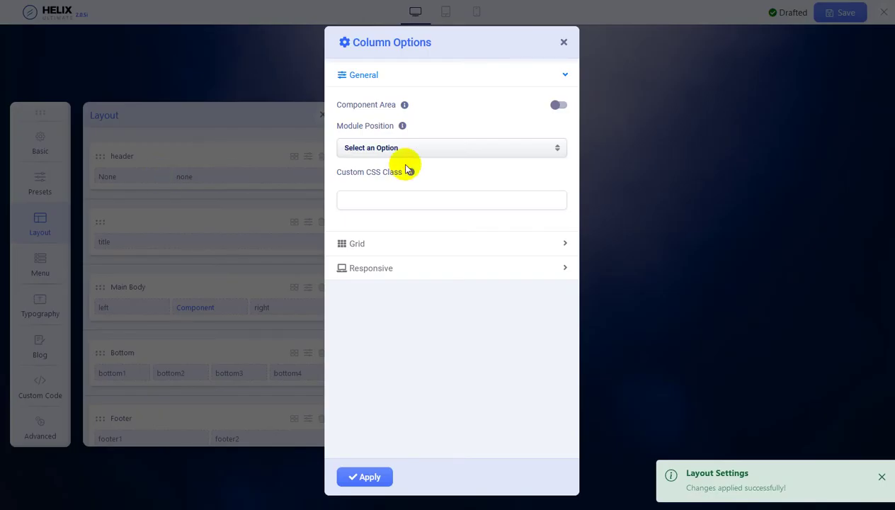
click(430, 149)
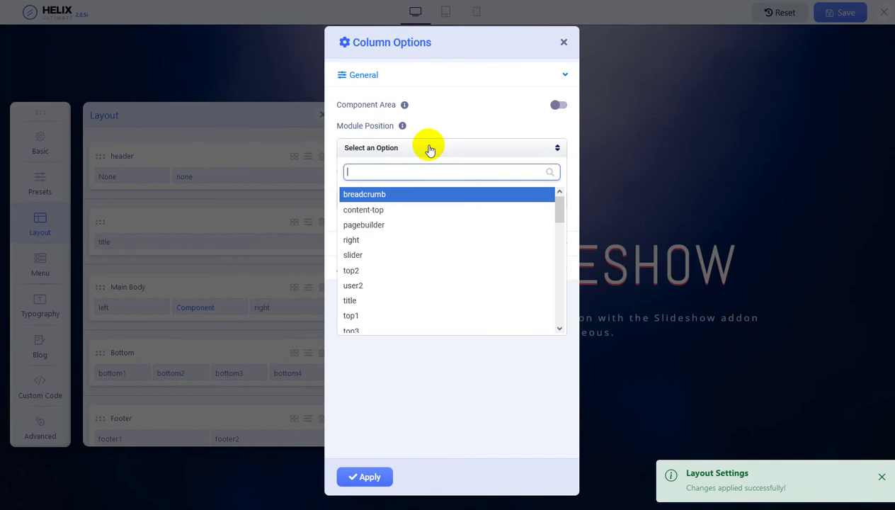
text(logo)
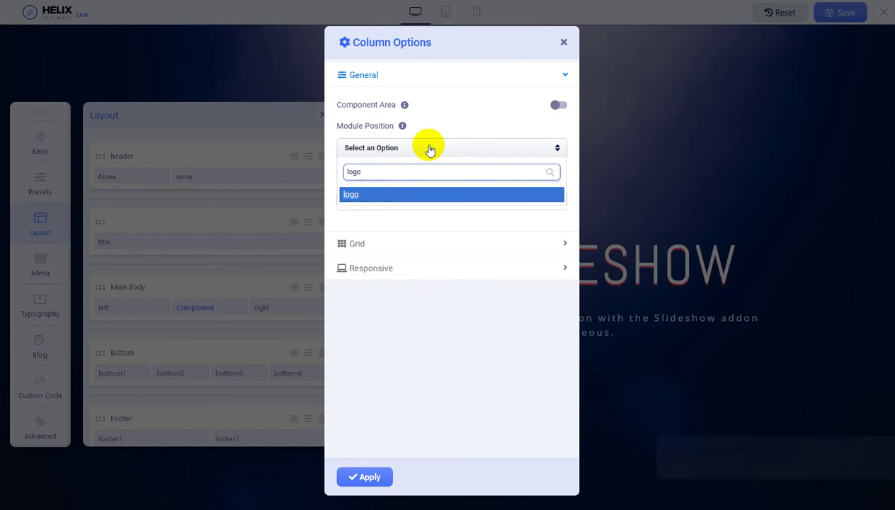
click(375, 195)
click(374, 477)
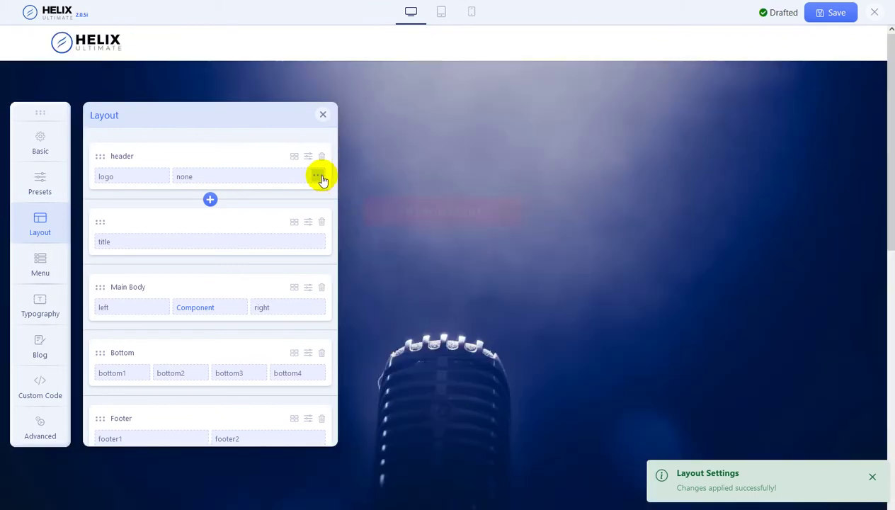
Assign the menu module position to the header row's wide second column and apply it
click(319, 176)
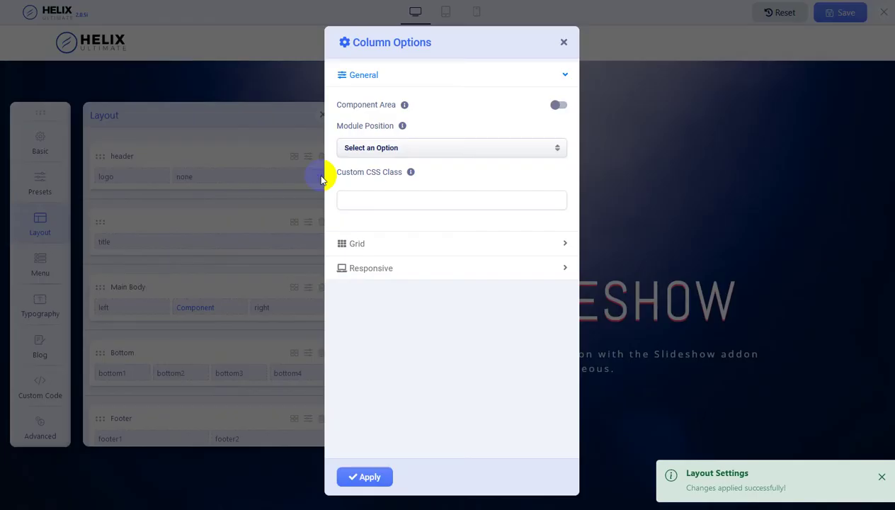
click(428, 152)
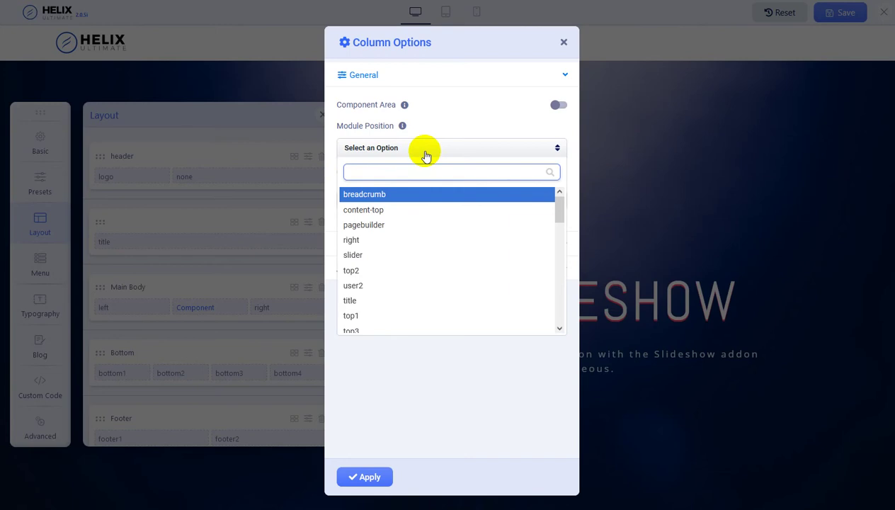
text(men)
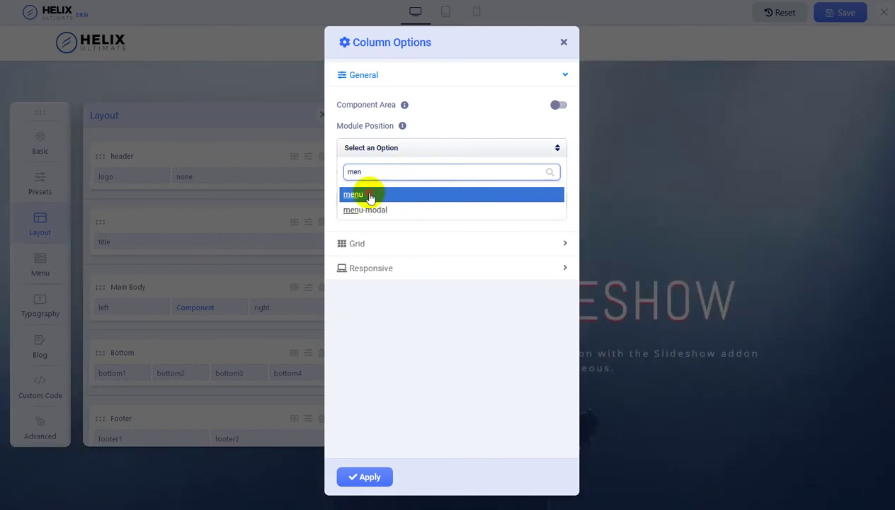
click(370, 198)
click(365, 479)
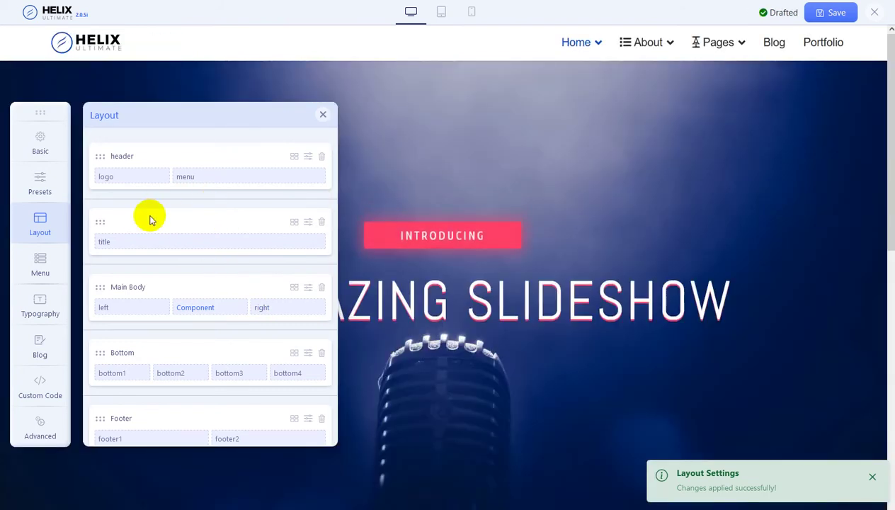
Add another row to the layout and move it above the header row
click(211, 200)
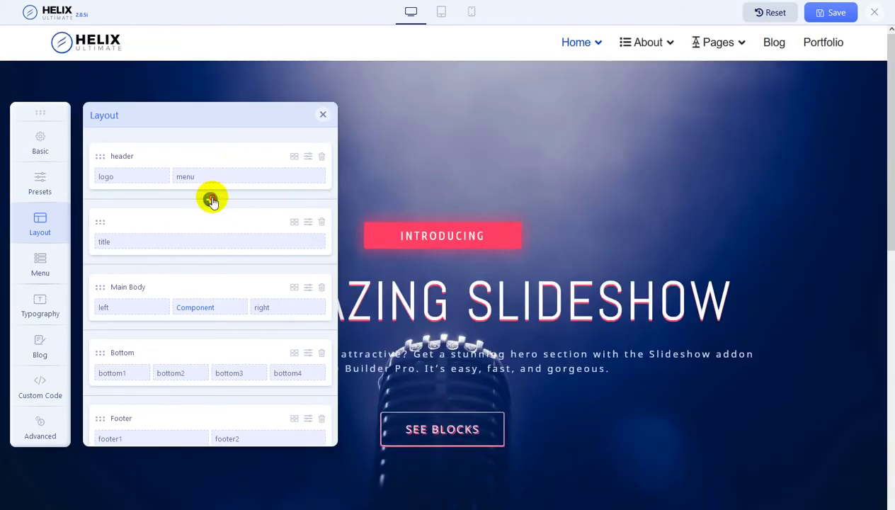
drag(99, 221, 143, 146)
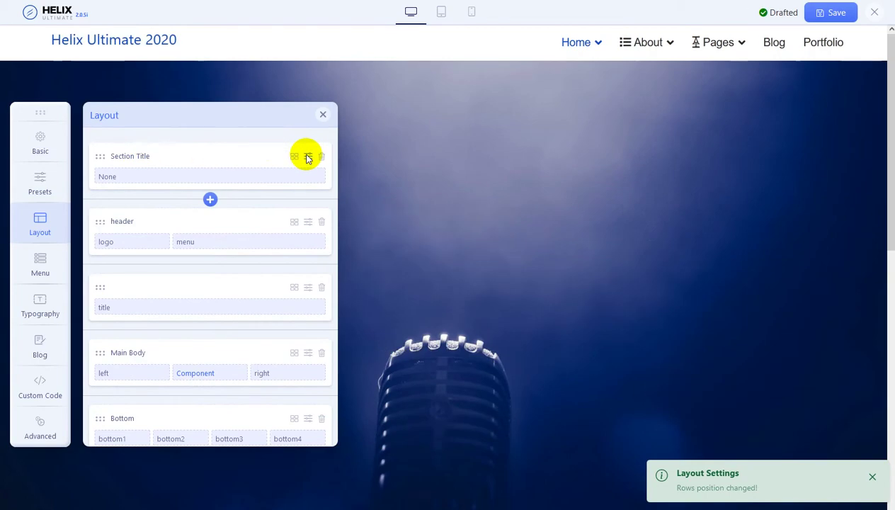
Set the new top row's section title to "slider", enable Fluid Width and apply the row options
click(308, 156)
click(382, 135)
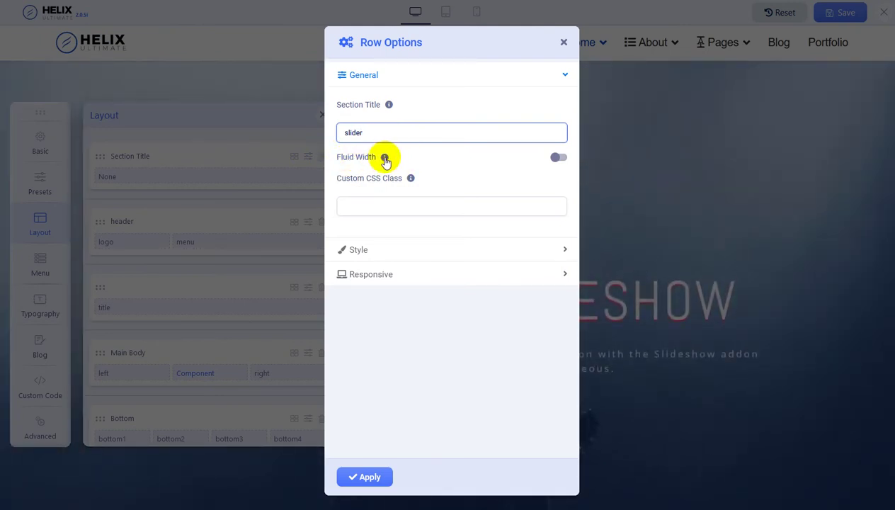
click(385, 157)
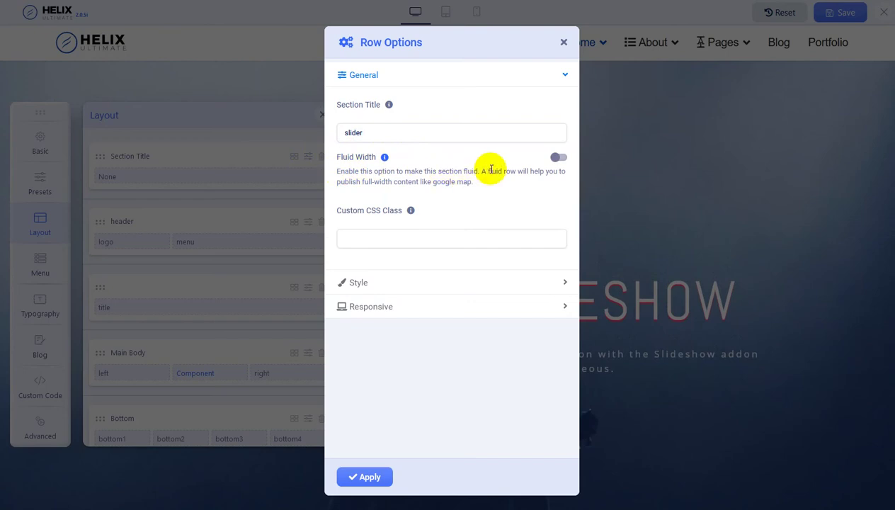
click(559, 158)
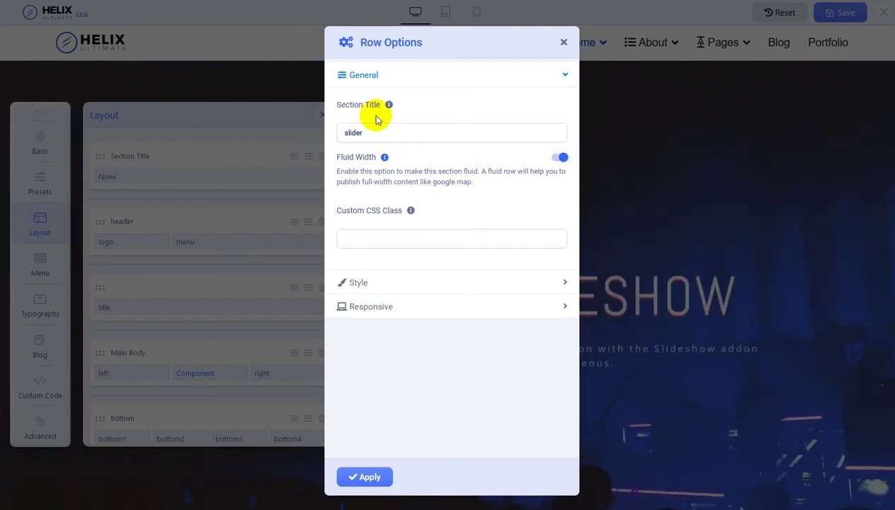
click(368, 476)
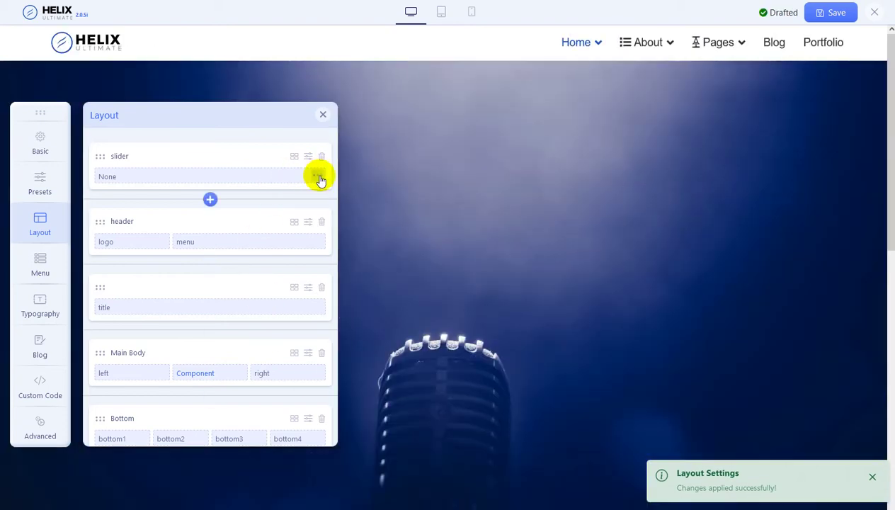
Assign the slider module position to the slider row's column, then save the layout and close the template editor
click(319, 180)
click(401, 148)
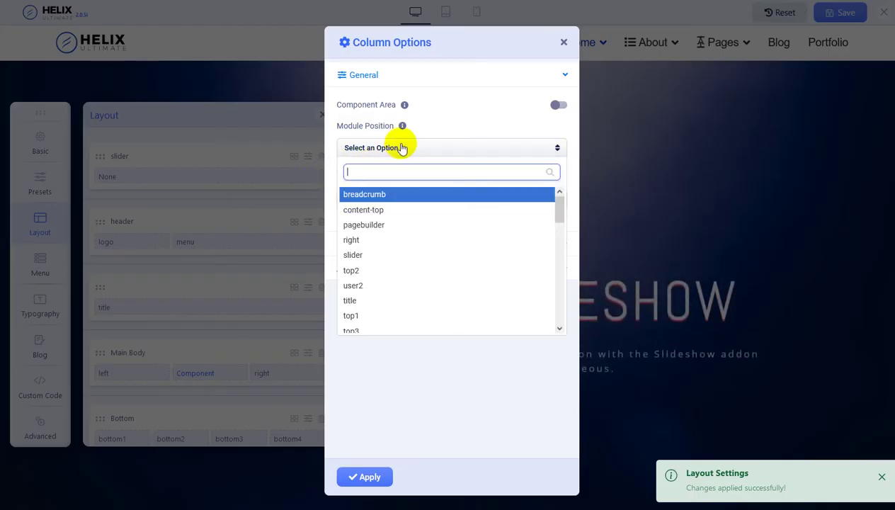
text(sl)
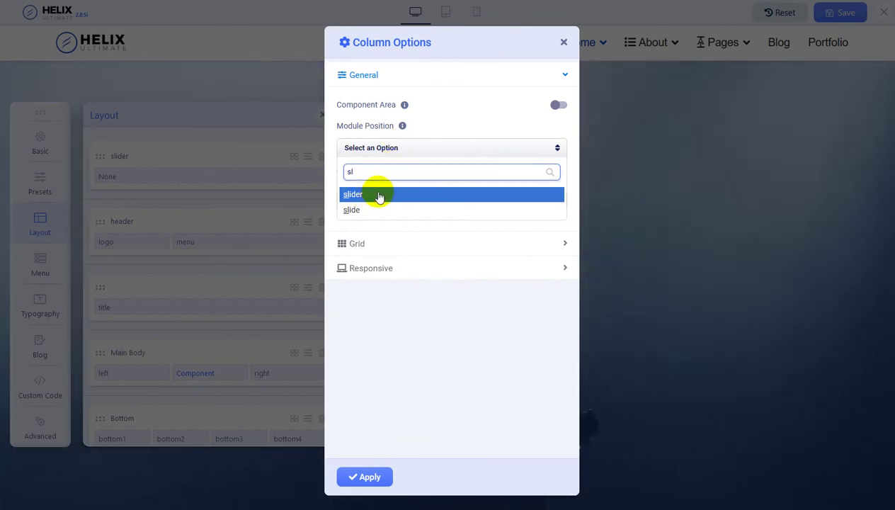
click(378, 194)
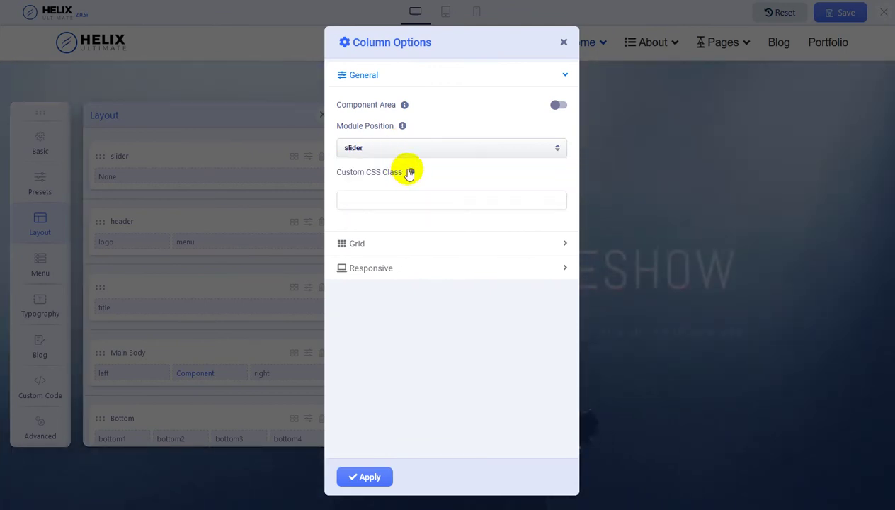
click(369, 479)
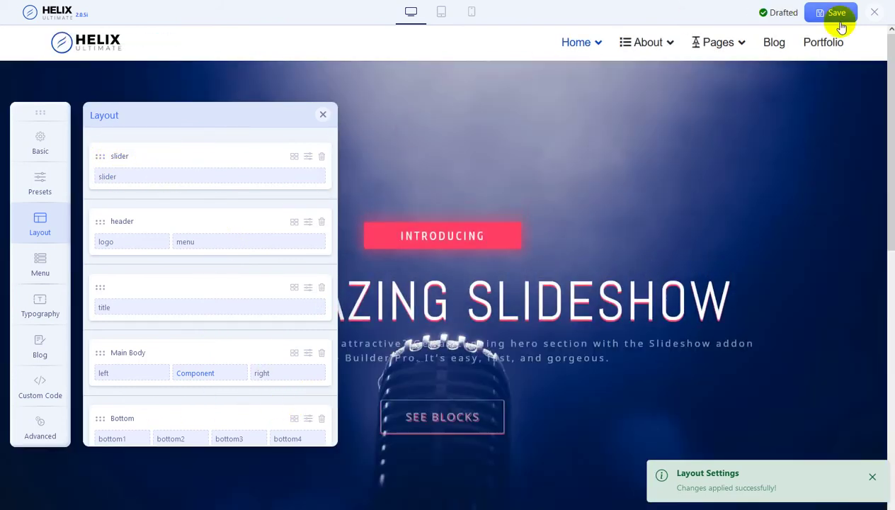
click(840, 24)
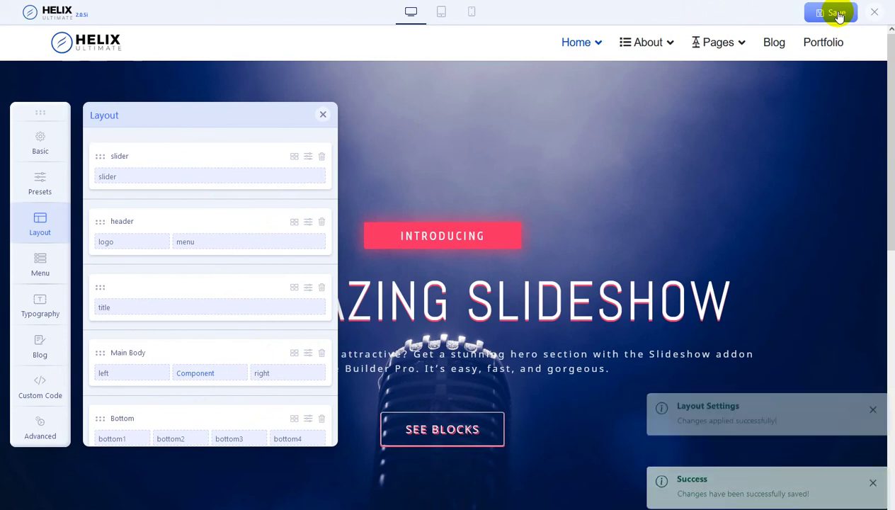
click(875, 14)
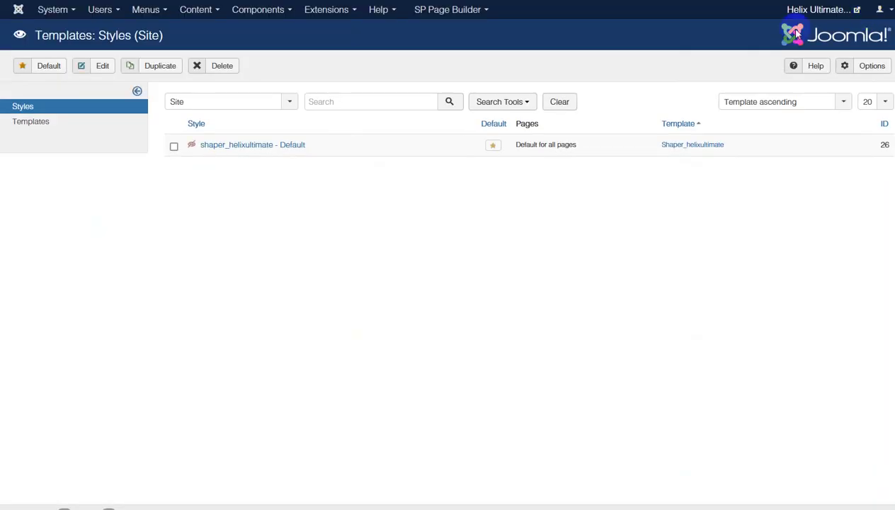
Open the Slider module for editing and change its position to Slider [slider]
click(323, 14)
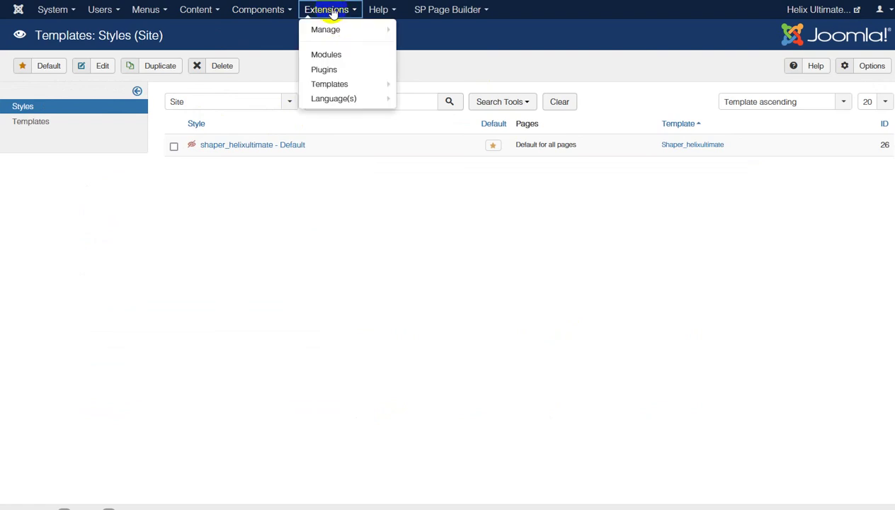
click(332, 55)
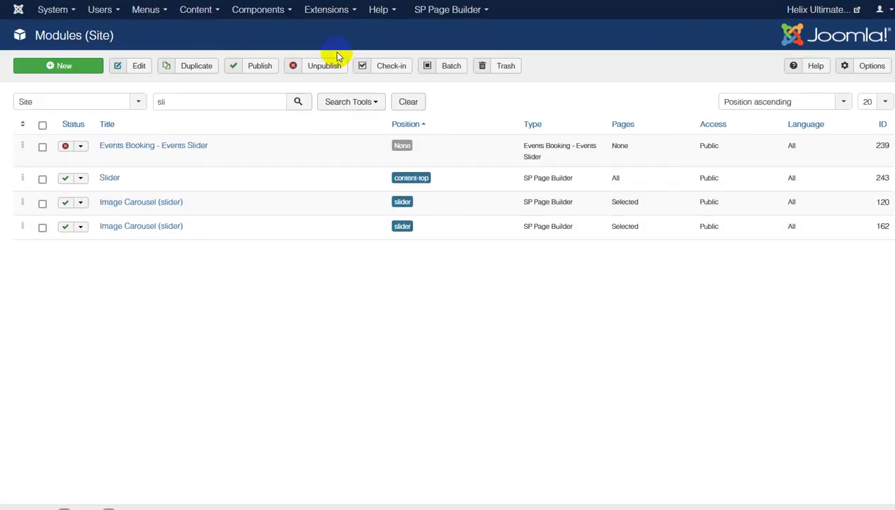
click(109, 178)
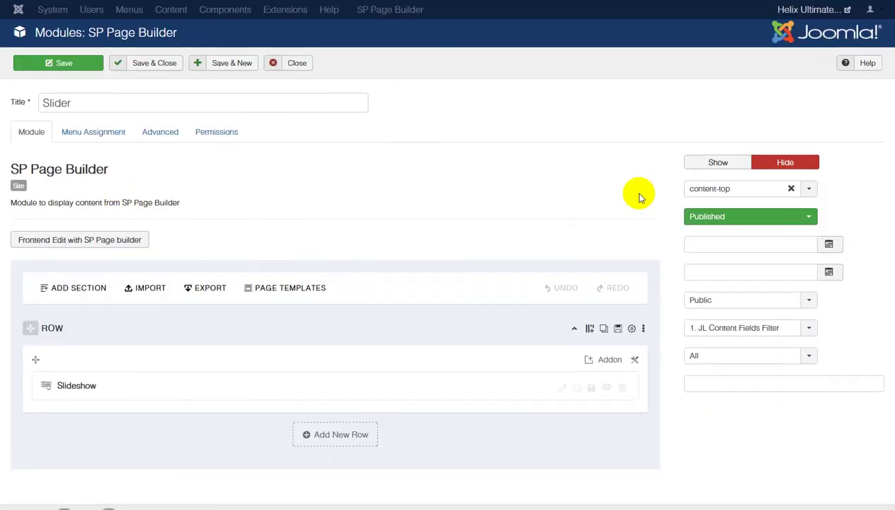
click(772, 190)
text(sli)
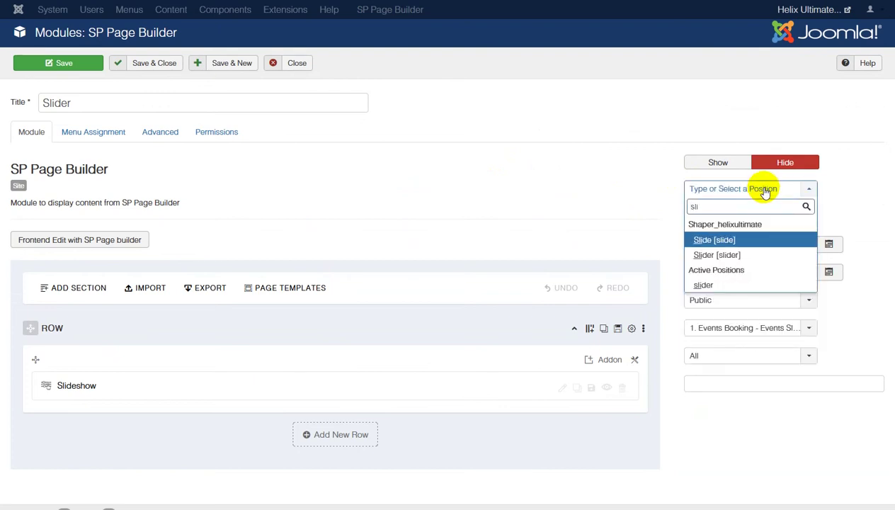
click(730, 255)
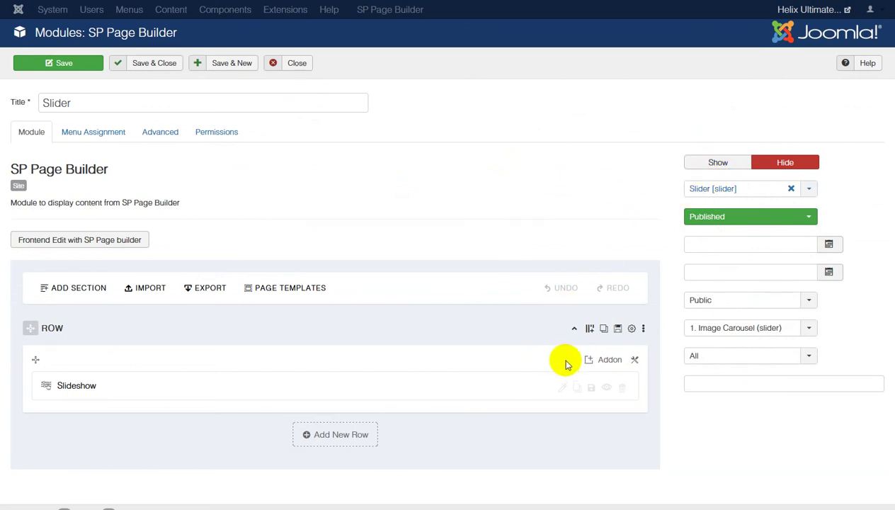
Set the custom slider height to 400 in the Slideshow addon's global slider settings and apply the addon changes
click(564, 390)
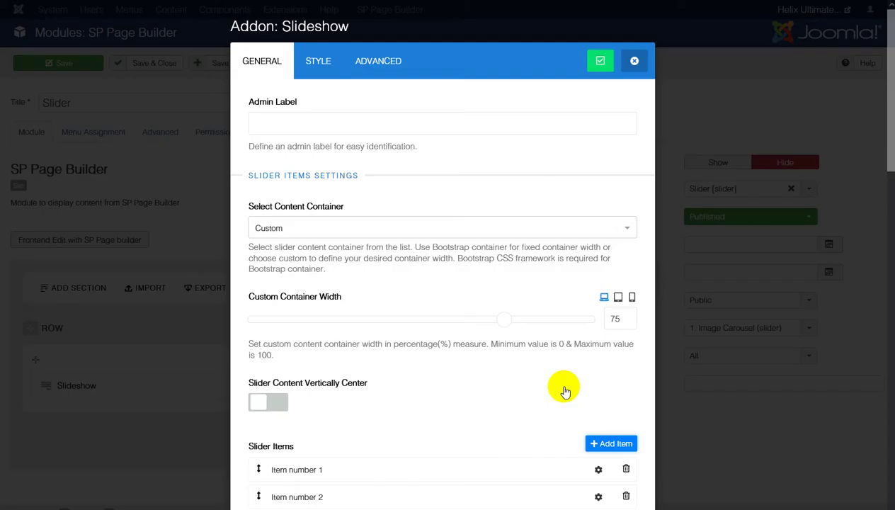
scroll(473, 266, down, 3)
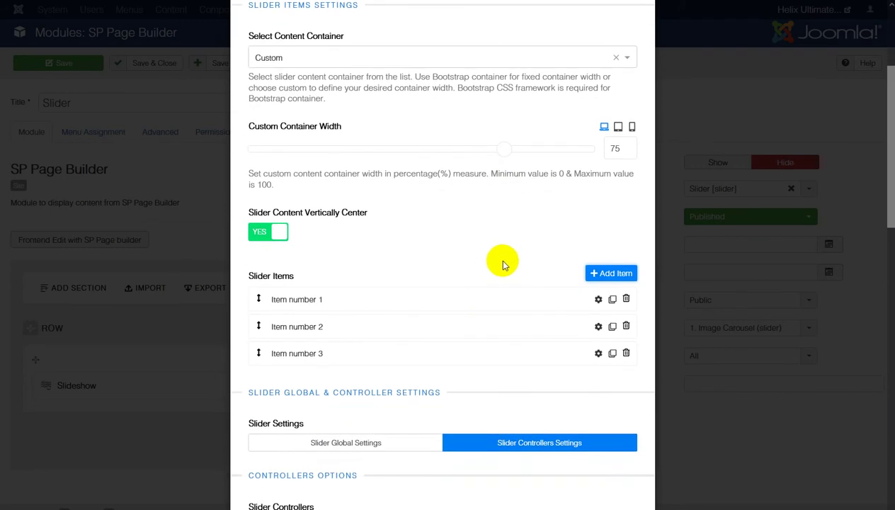
scroll(505, 263, down, 6)
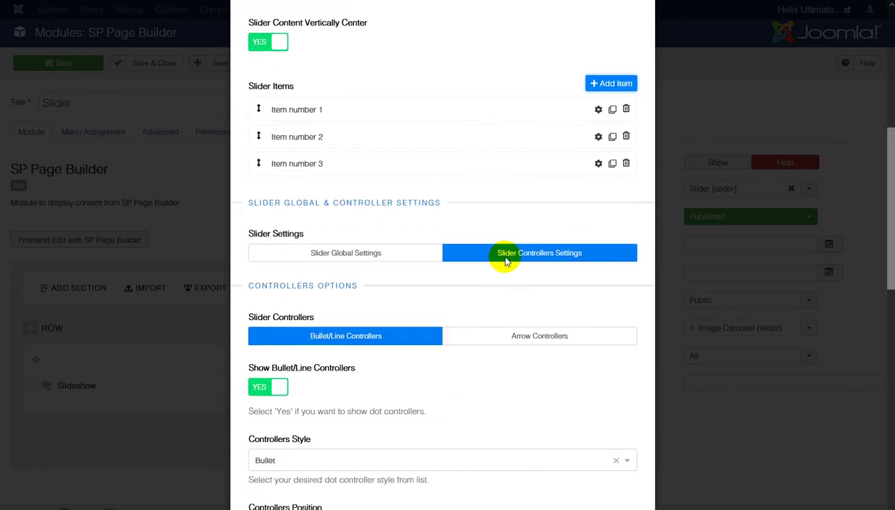
scroll(524, 252, down, 7)
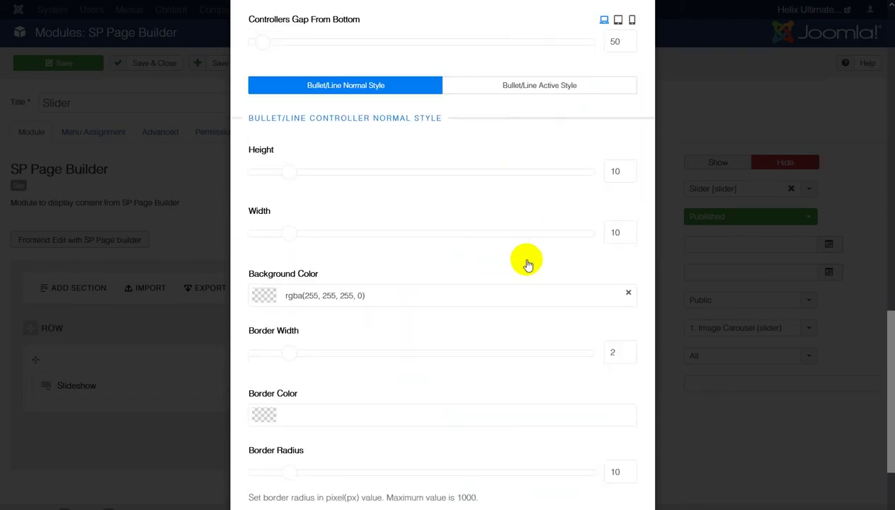
scroll(510, 220, up, 6)
scroll(507, 186, up, 5)
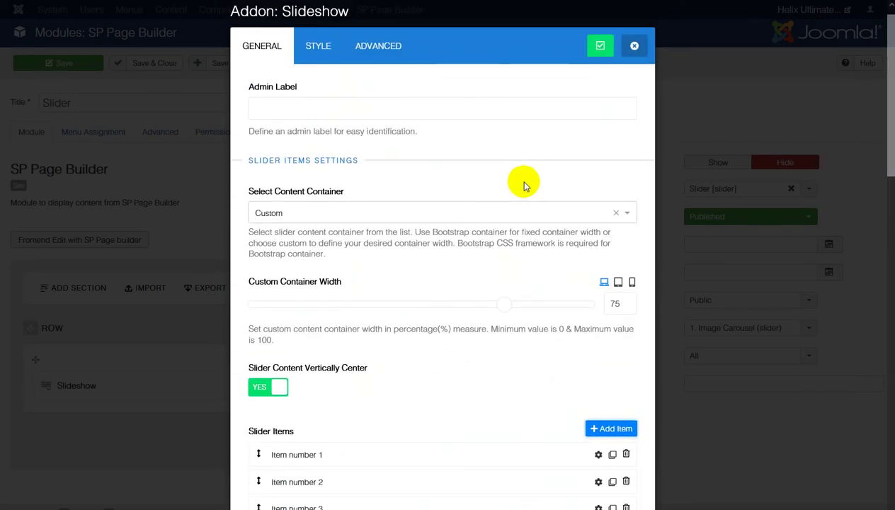
scroll(525, 186, down, 3)
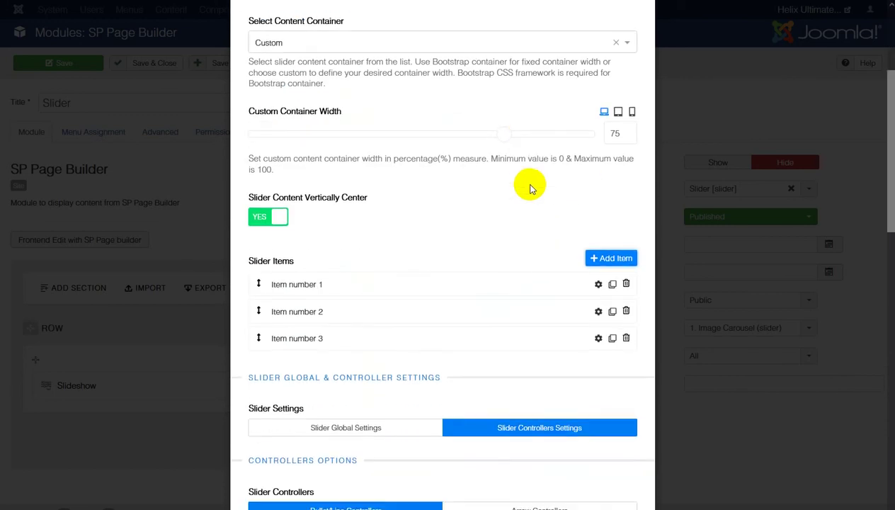
scroll(539, 182, down, 2)
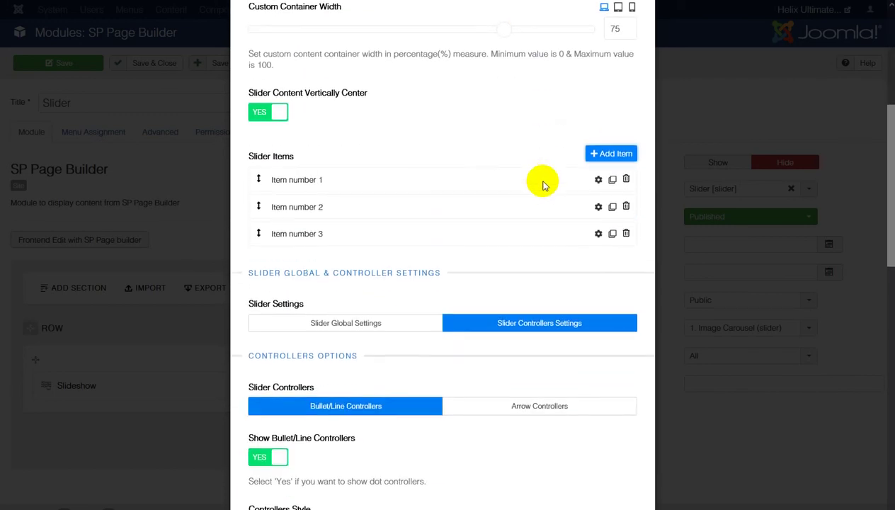
click(376, 314)
scroll(499, 270, down, 2)
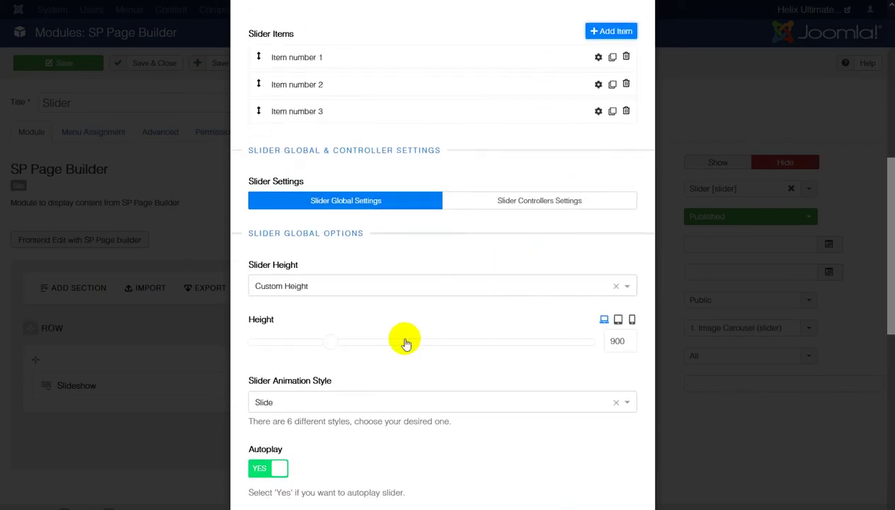
double_click(611, 342)
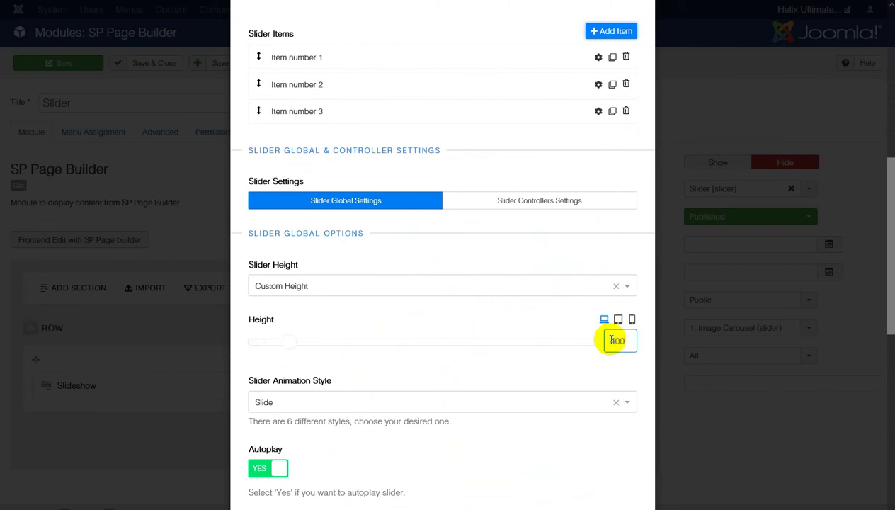
scroll(511, 326, down, 8)
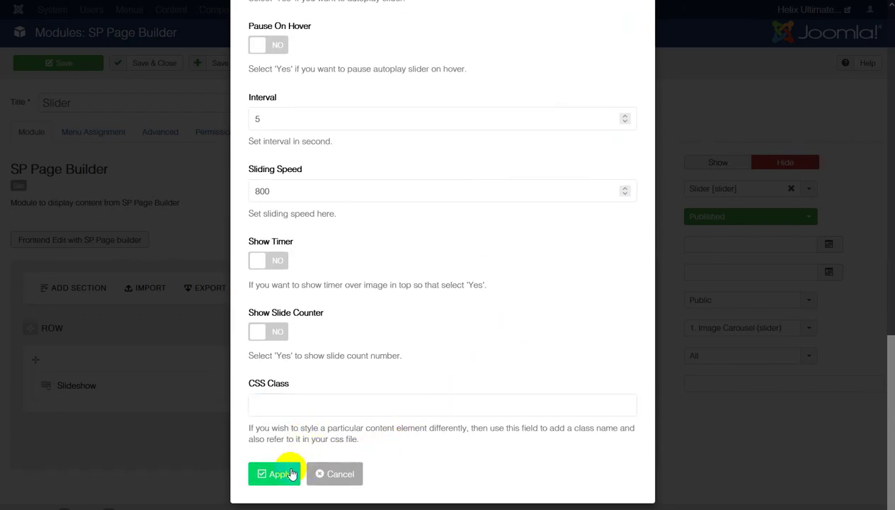
click(288, 473)
Rename the module to "Slider (above the header)", then save and close it
click(94, 103)
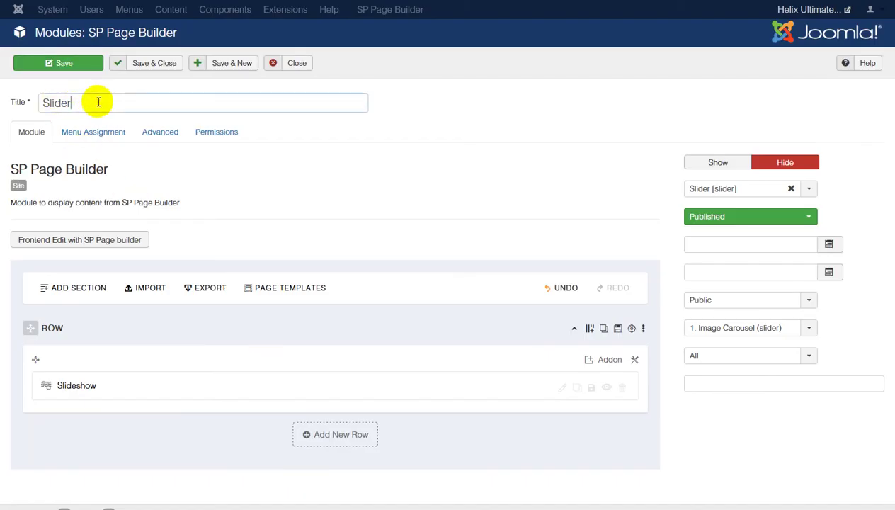
click(102, 101)
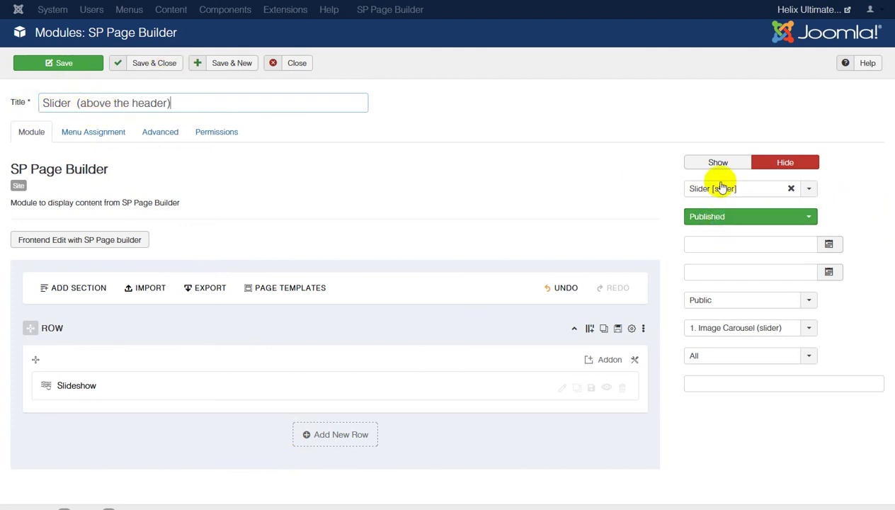
click(154, 68)
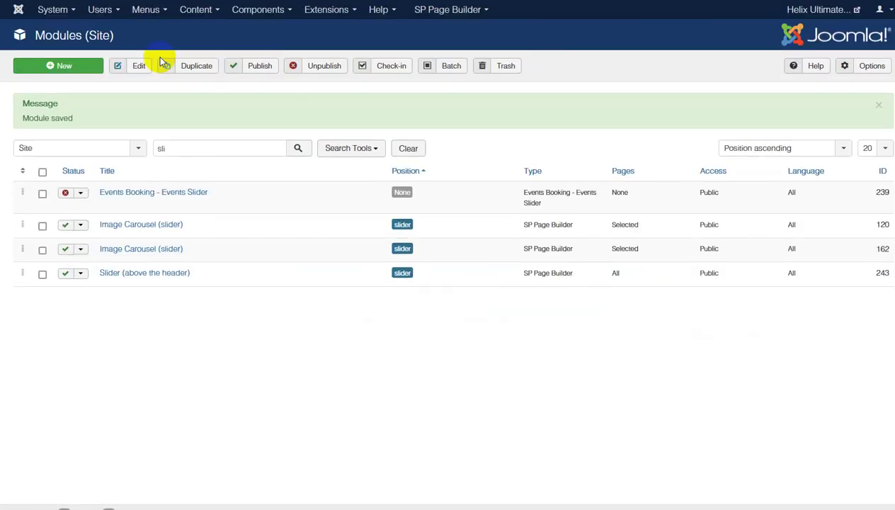
Open the site's front end, switch to the second and third slides and check the slider's placement above the header
click(806, 11)
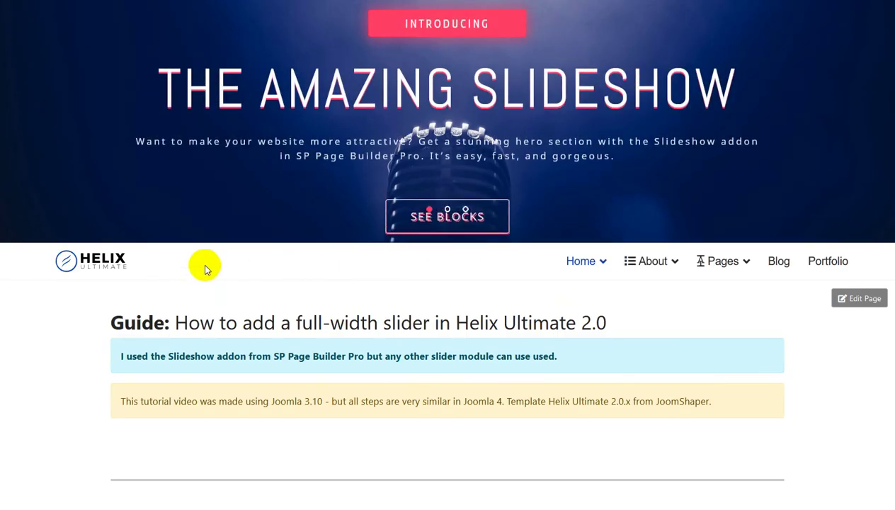
click(447, 209)
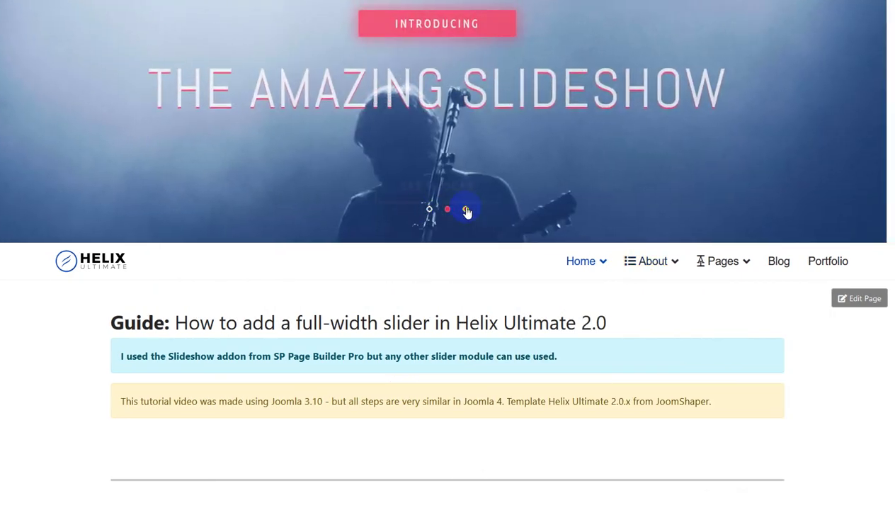
click(465, 209)
scroll(406, 220, down, 4)
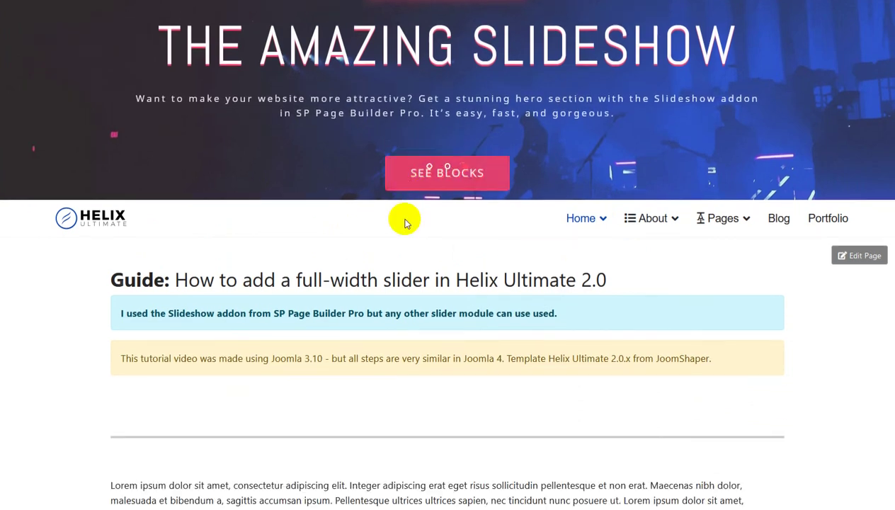
scroll(406, 223, up, 4)
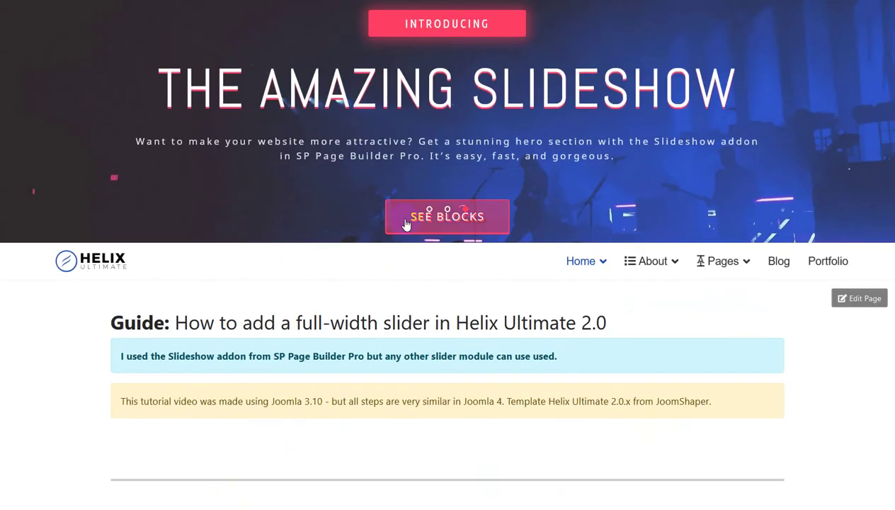